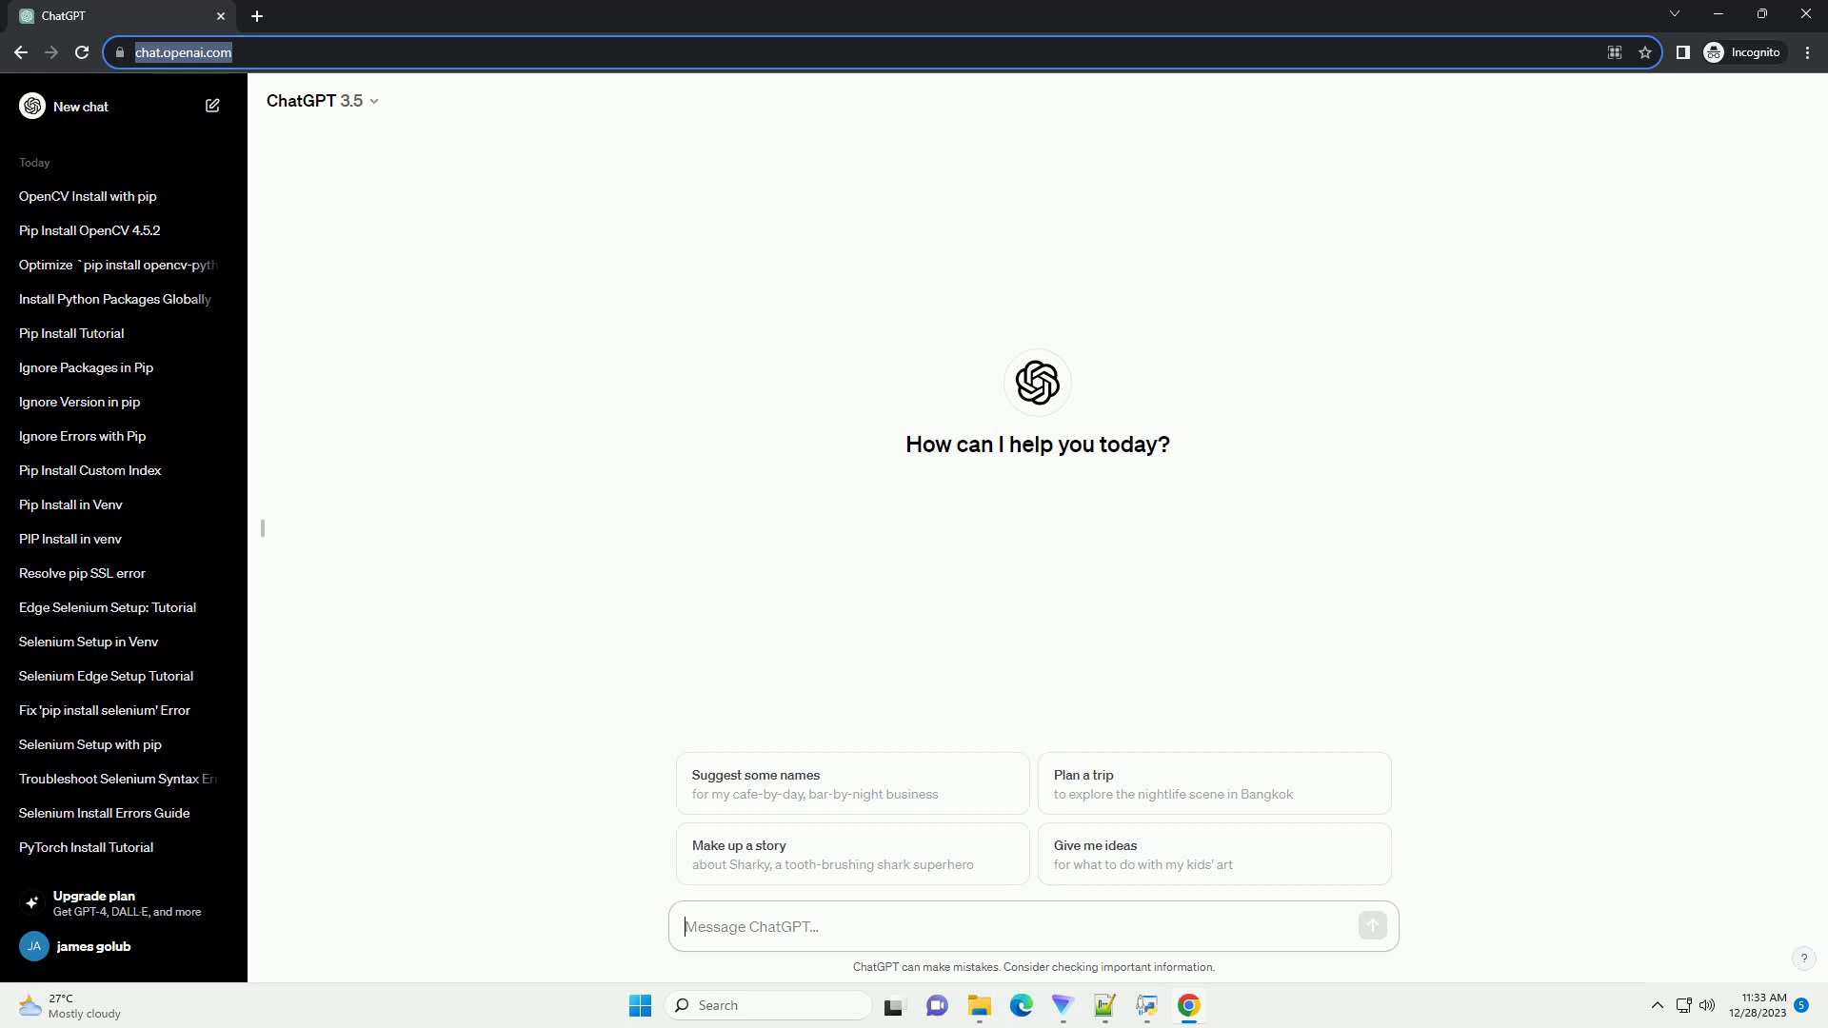
{"action": "type", "text": "write an informative tutorial about how to do pip install to a specific directory with code example"}
Submit the request for a tutorial on pip installing packages to a specific directory.
{"action": "key", "text": "Return"}
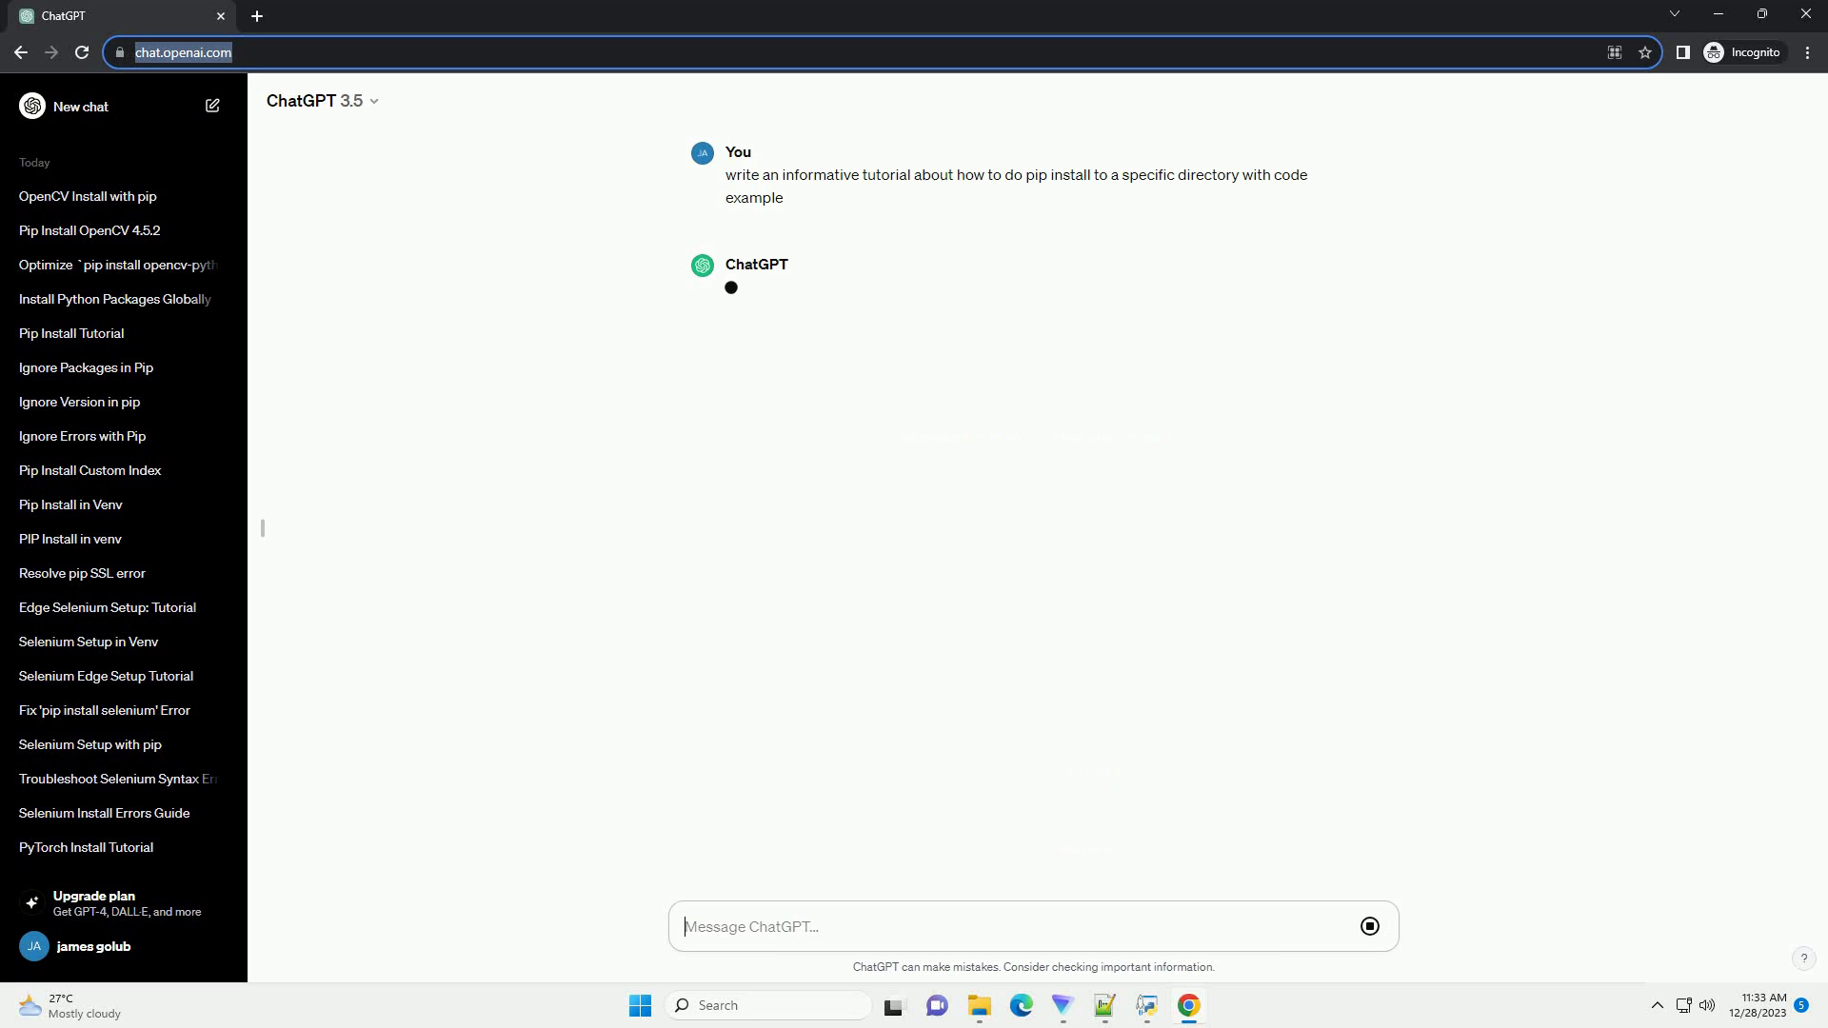